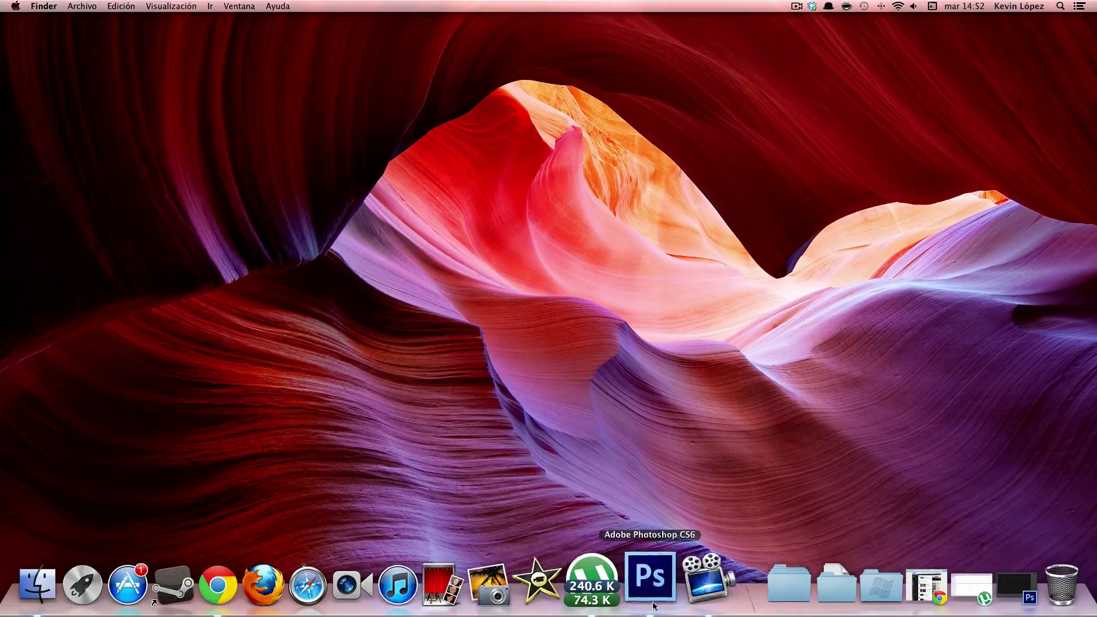
- Launch Photoshop CS6 from the Dock
click(658, 602)
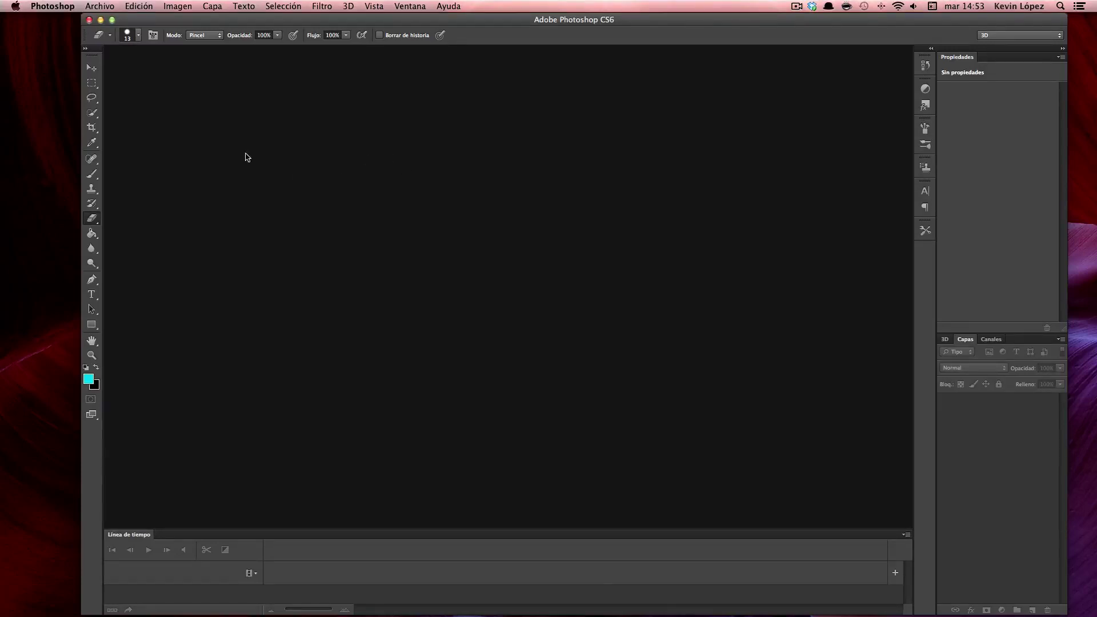
- Open IMG_3915.jpg from the Jpeg folder, keeping its embedded sRGB colour profile
click(99, 6)
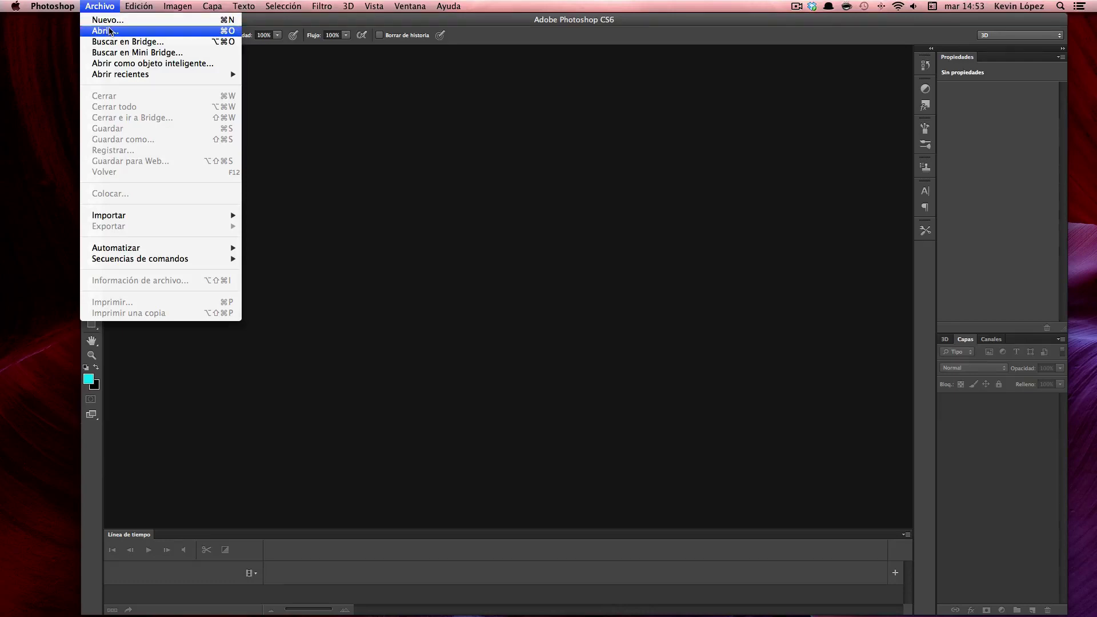
click(105, 31)
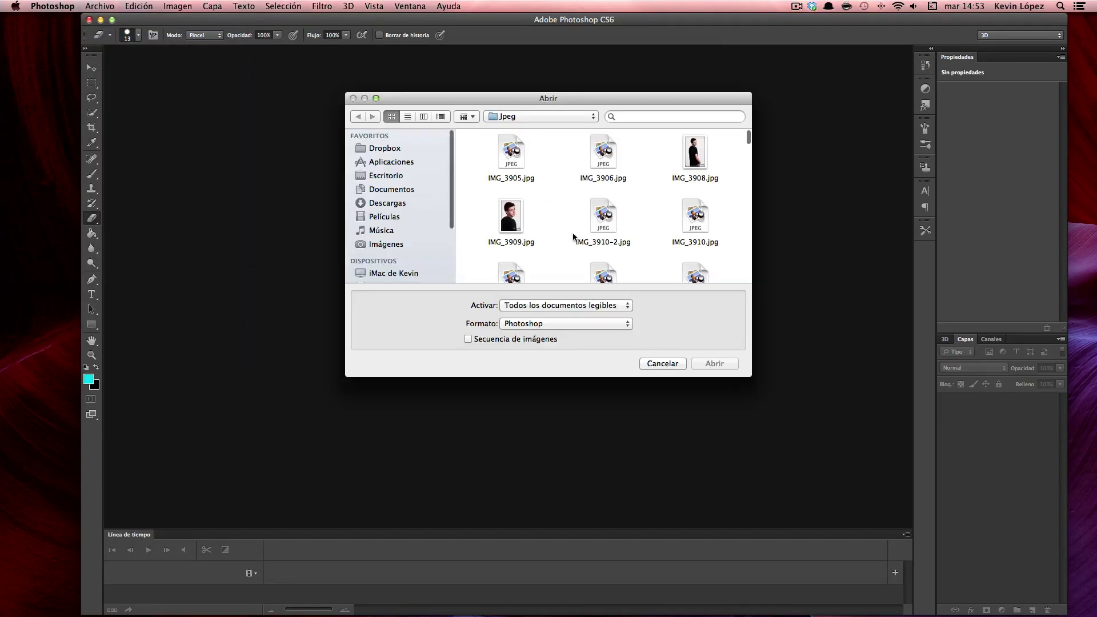
scroll(590, 223, down, 4)
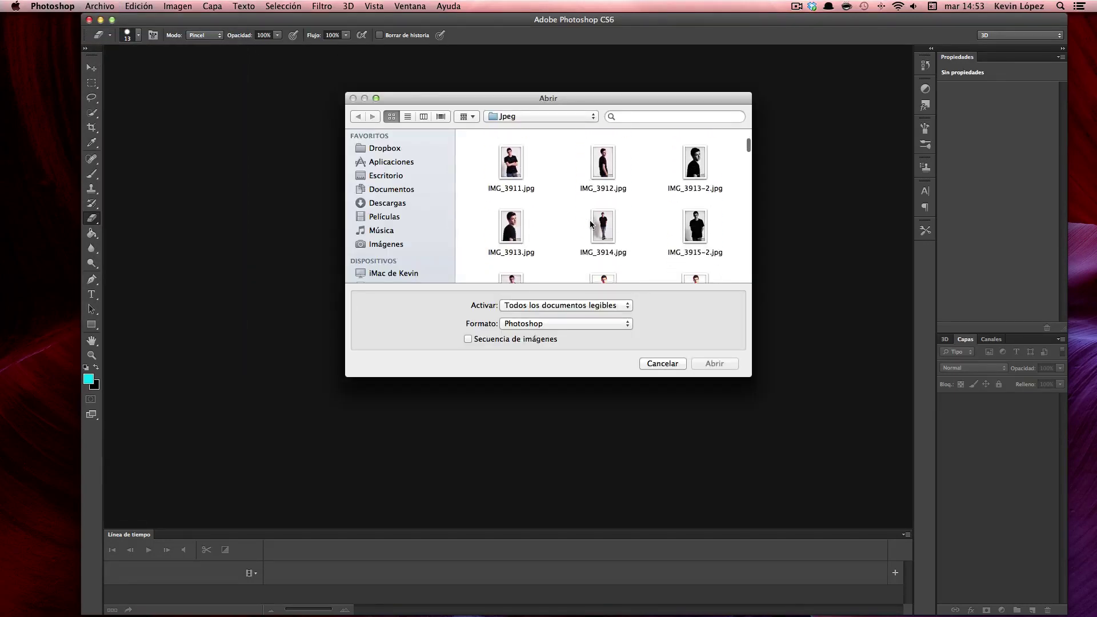
scroll(589, 222, down, 3)
click(514, 212)
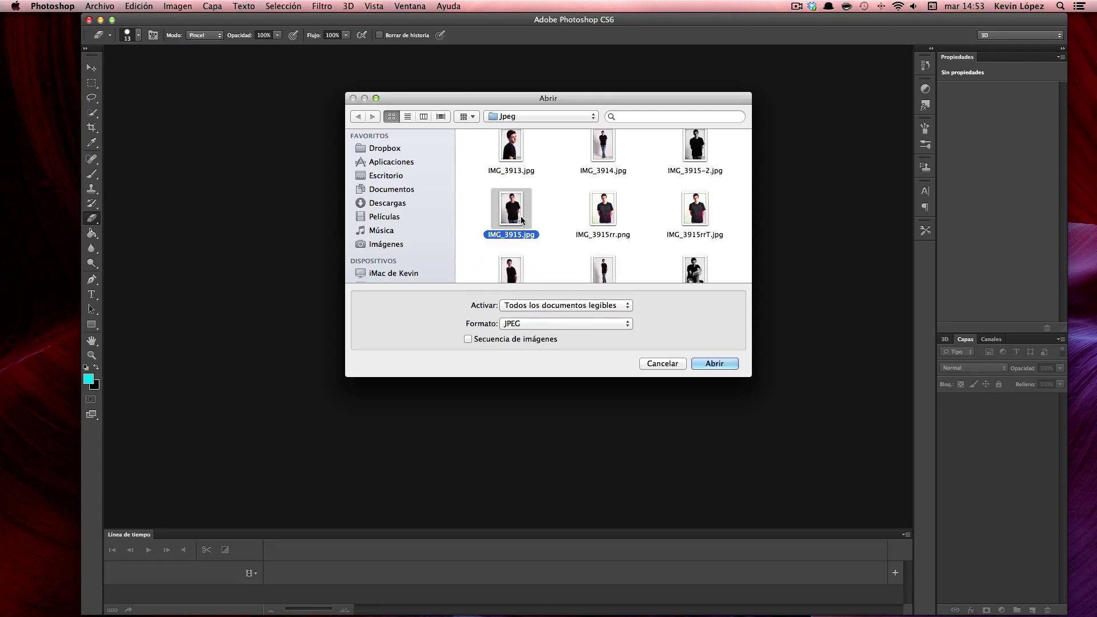
click(714, 363)
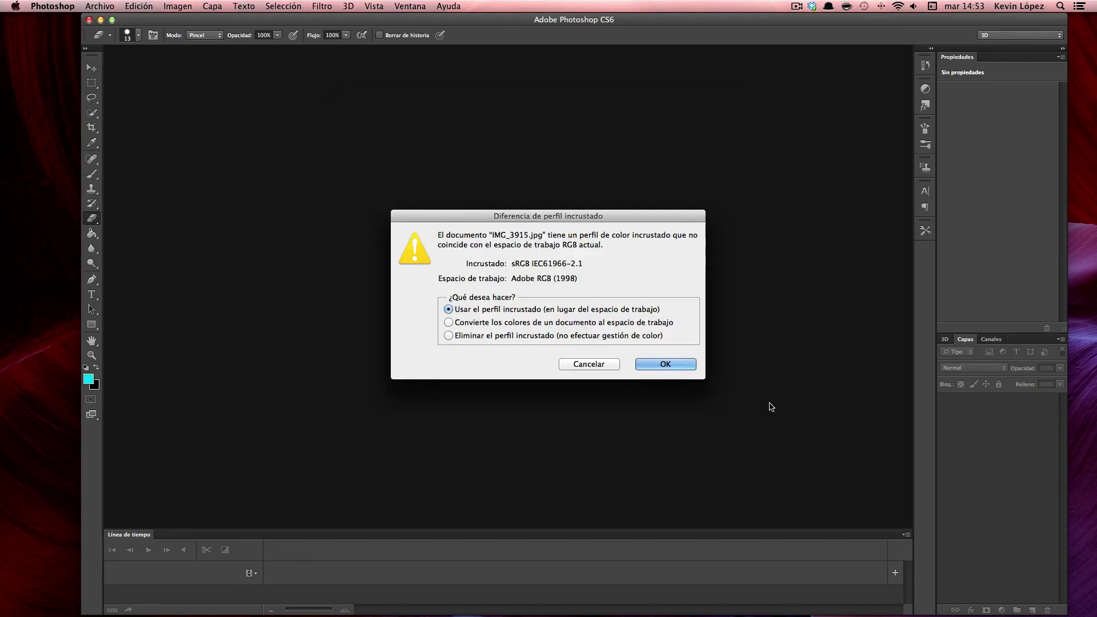
click(665, 365)
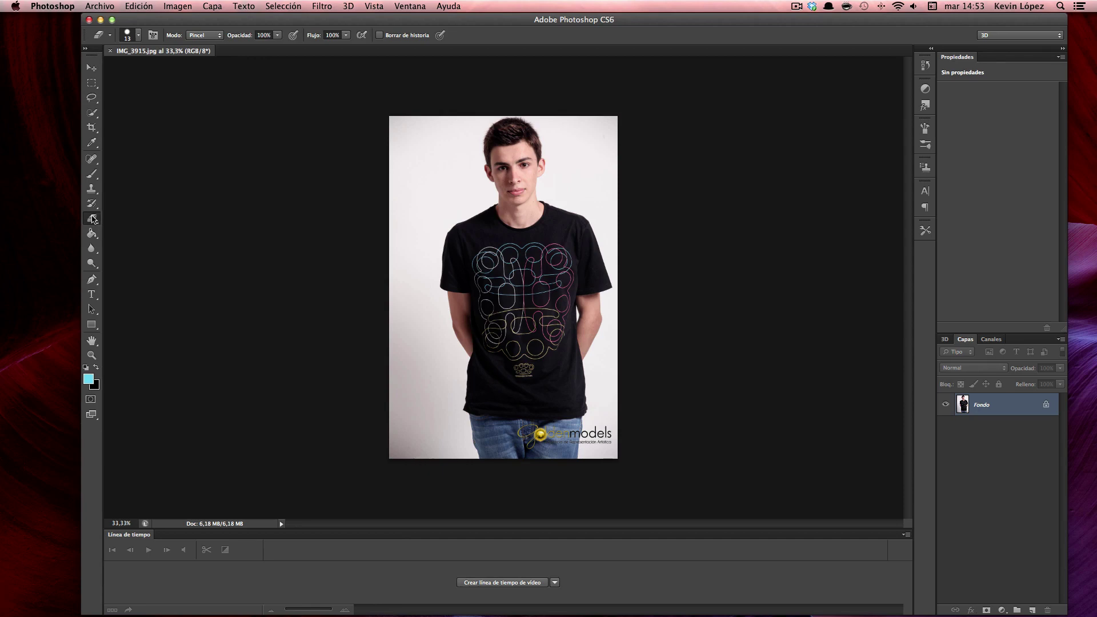
- Magic-erase the white background left and right of the man, plus the lower-left grey area
click(92, 219)
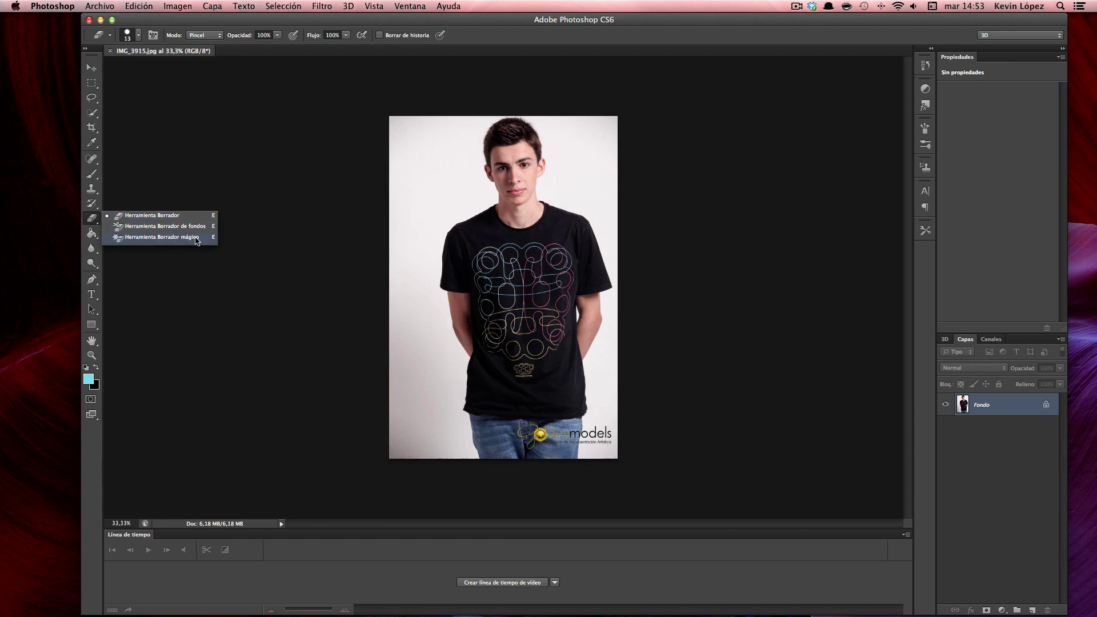
click(143, 238)
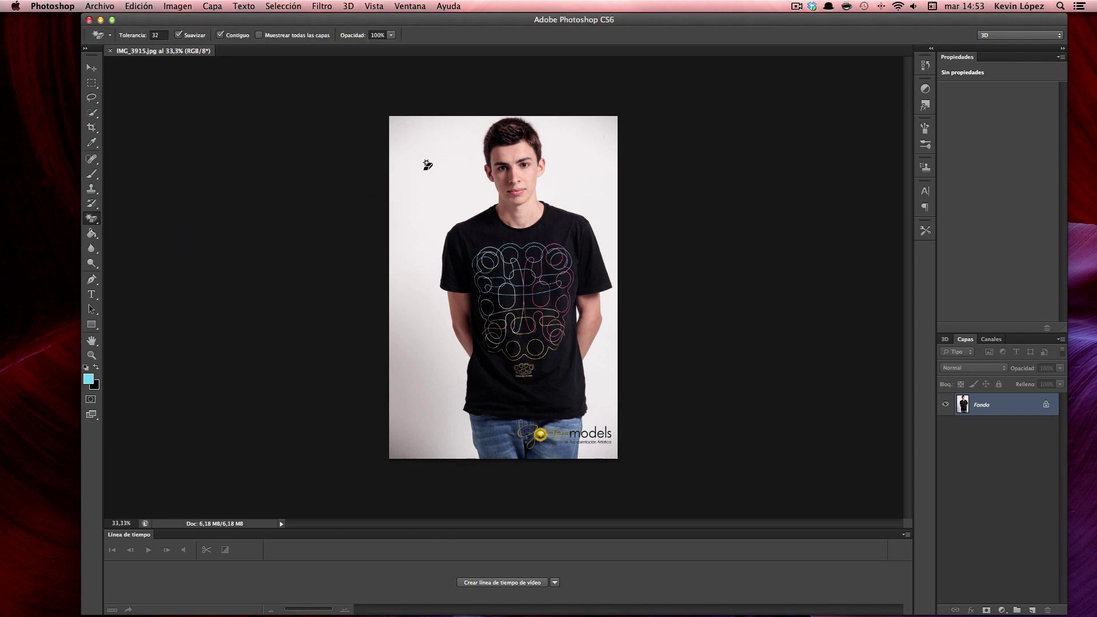
click(427, 165)
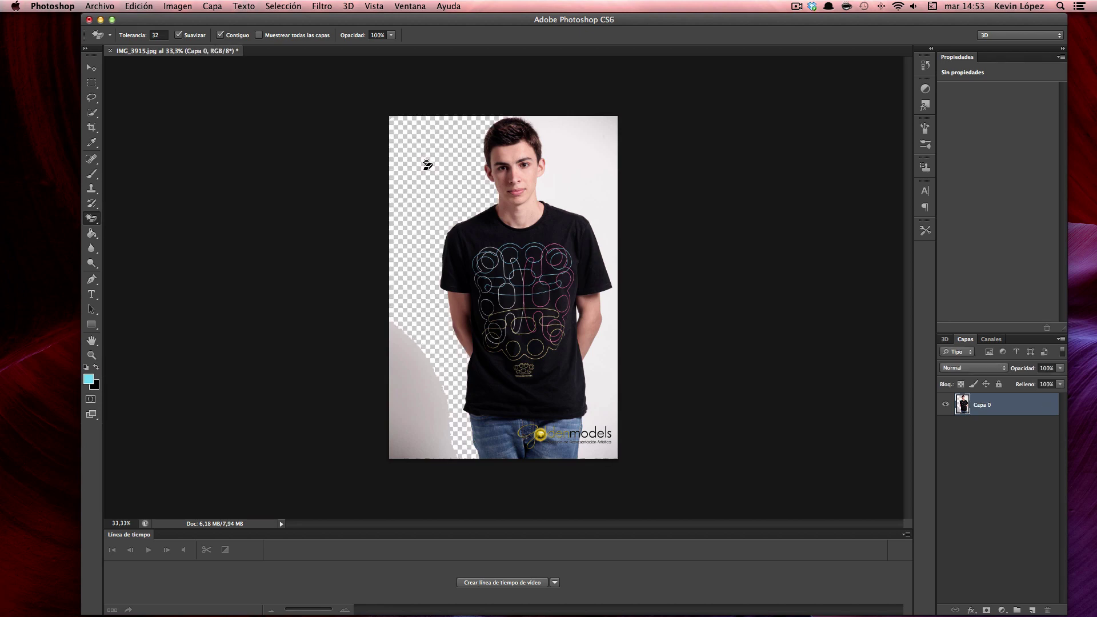
click(413, 385)
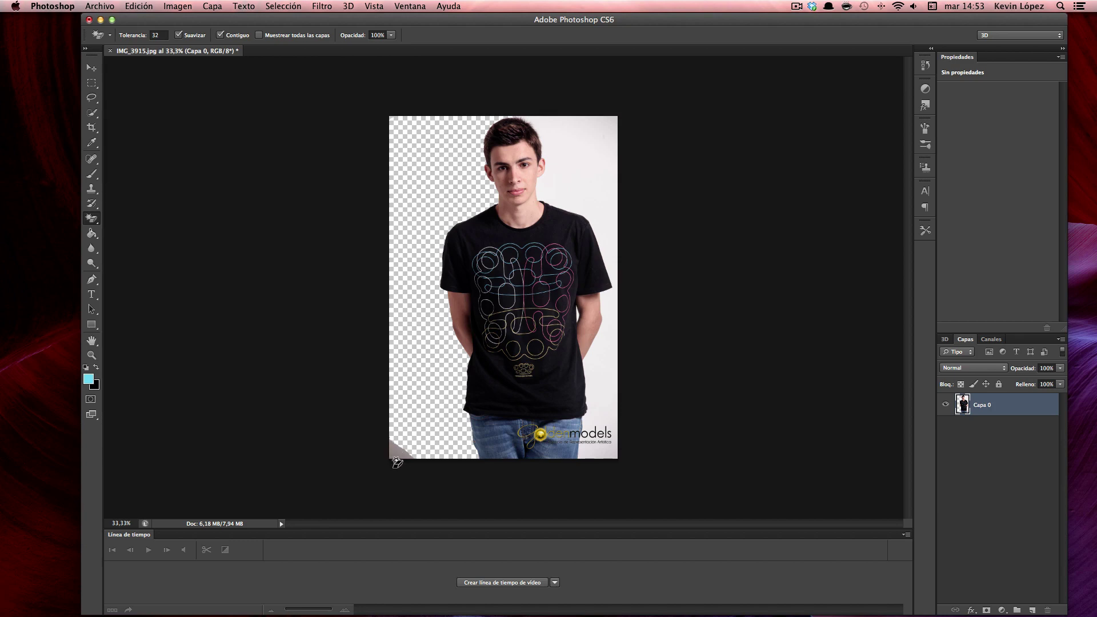
click(598, 159)
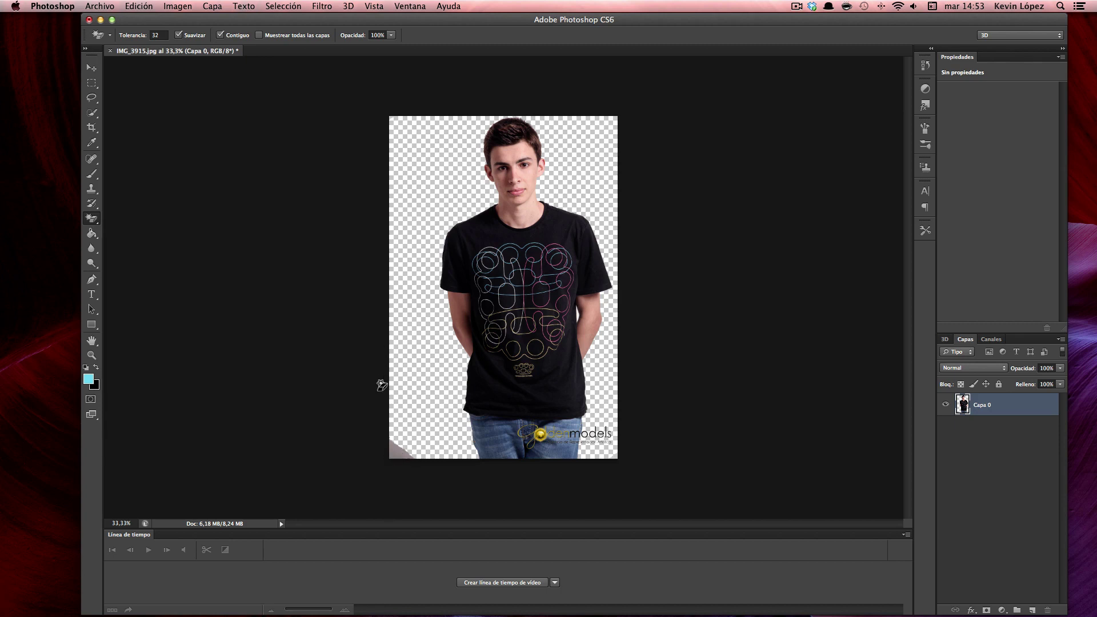
- Zoom in on the right arm and erase the white gap between torso and arm
click(92, 356)
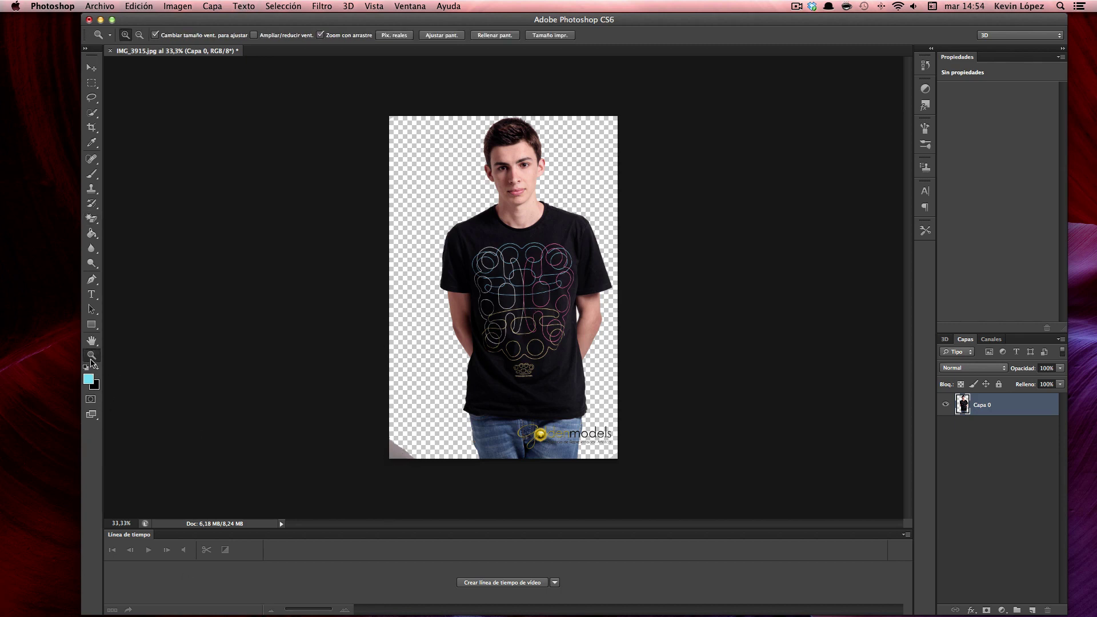
drag(577, 316, 660, 322)
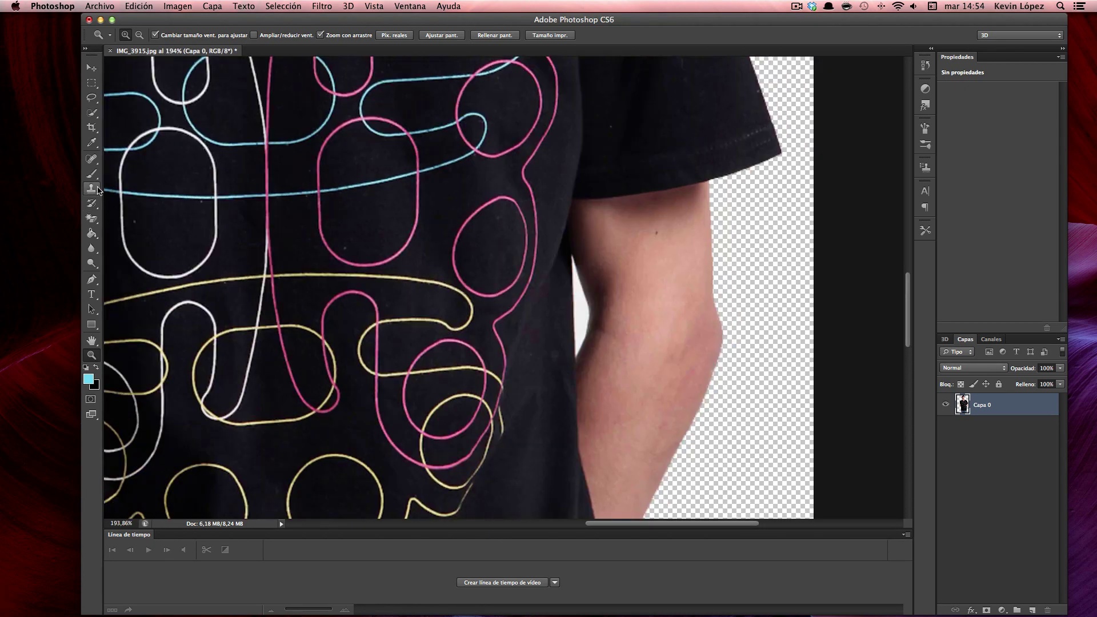
click(91, 219)
click(583, 312)
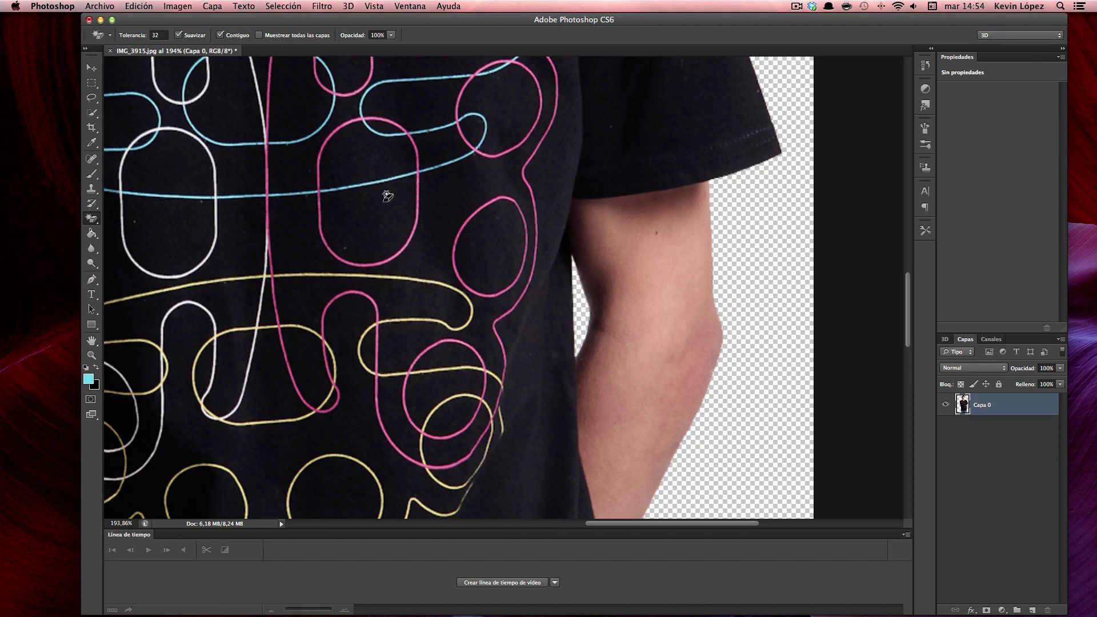
- Fit the image in the window and erase the grey patch in the bottom-left corner
click(96, 367)
click(96, 367)
click(91, 355)
mouse_move(142, 385)
mouse_down()
mouse_move(331, 303)
mouse_move(567, 114)
mouse_up()
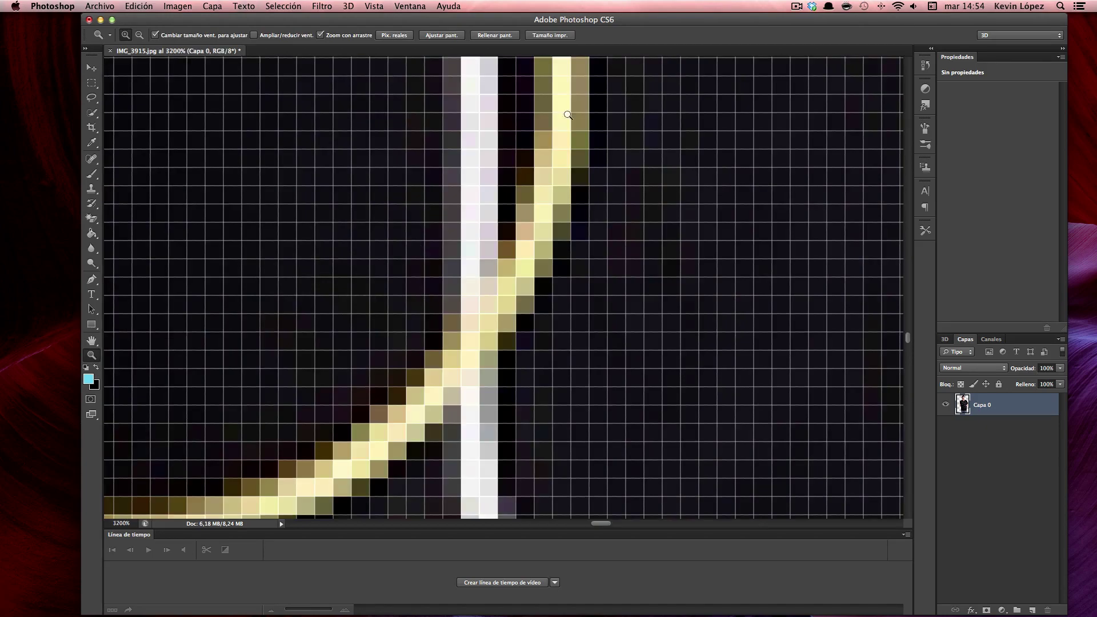
click(439, 36)
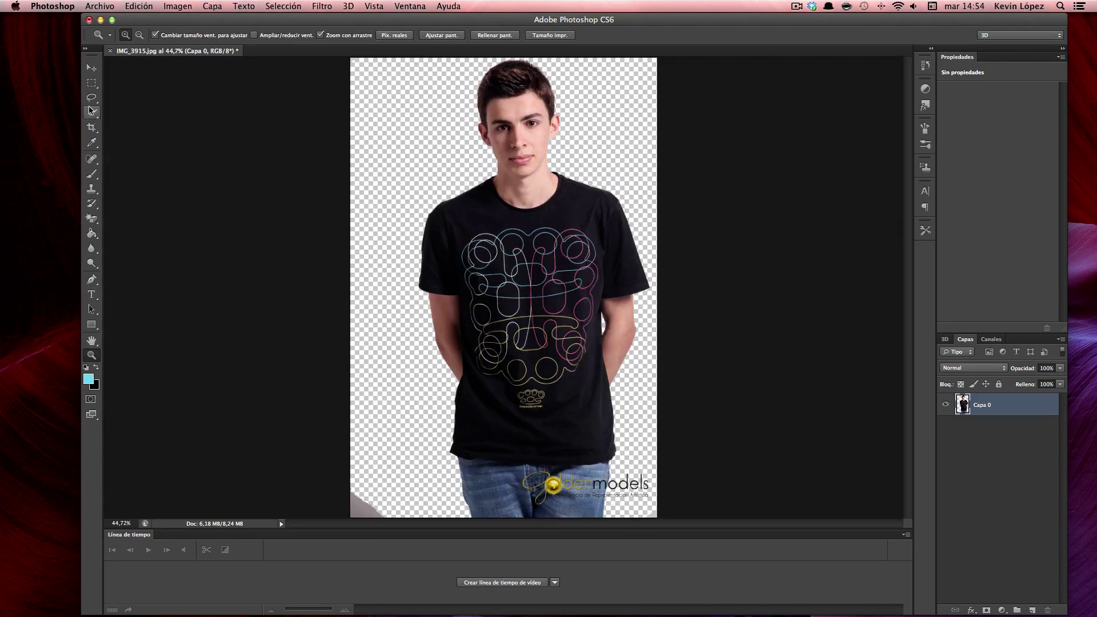
click(91, 218)
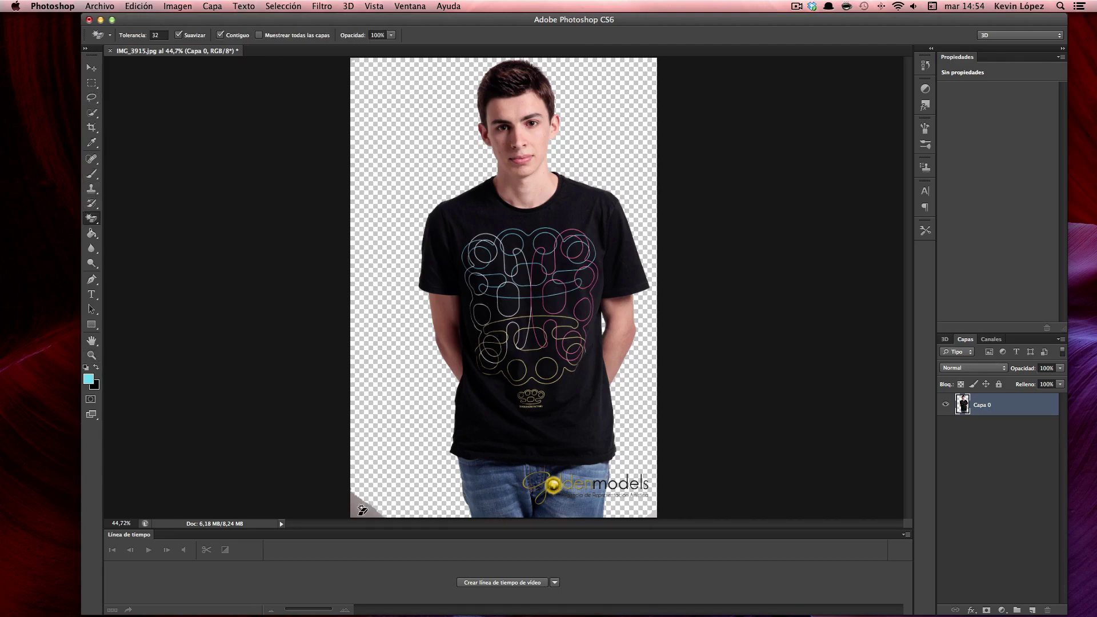
click(361, 507)
click(91, 220)
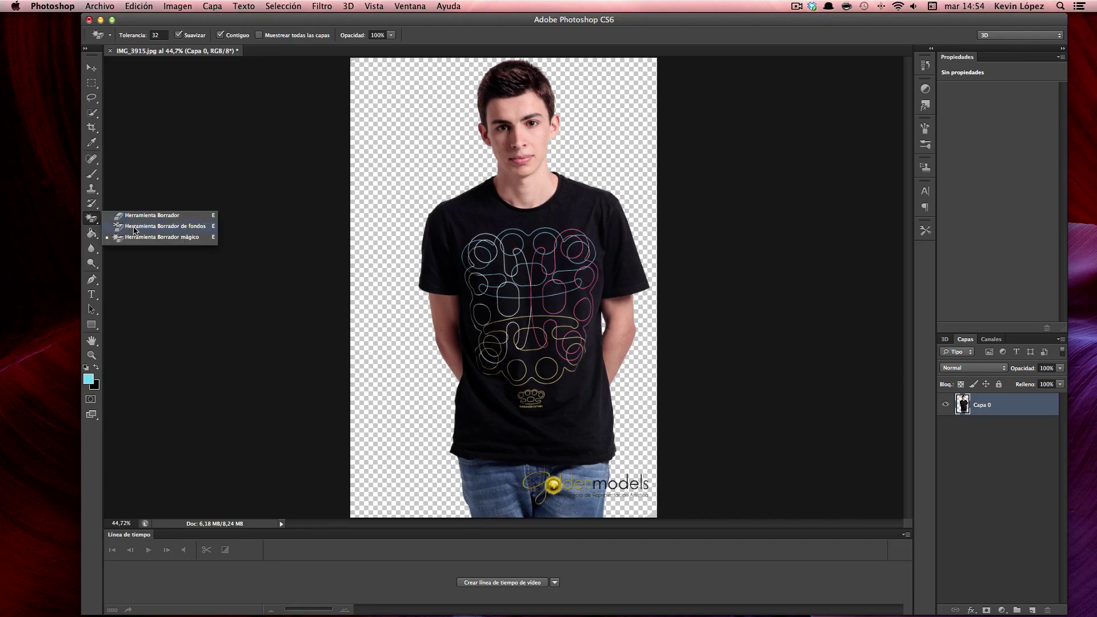
- With the Background Eraser, undo a shoulder test stroke and erase the end of 'models'
click(135, 228)
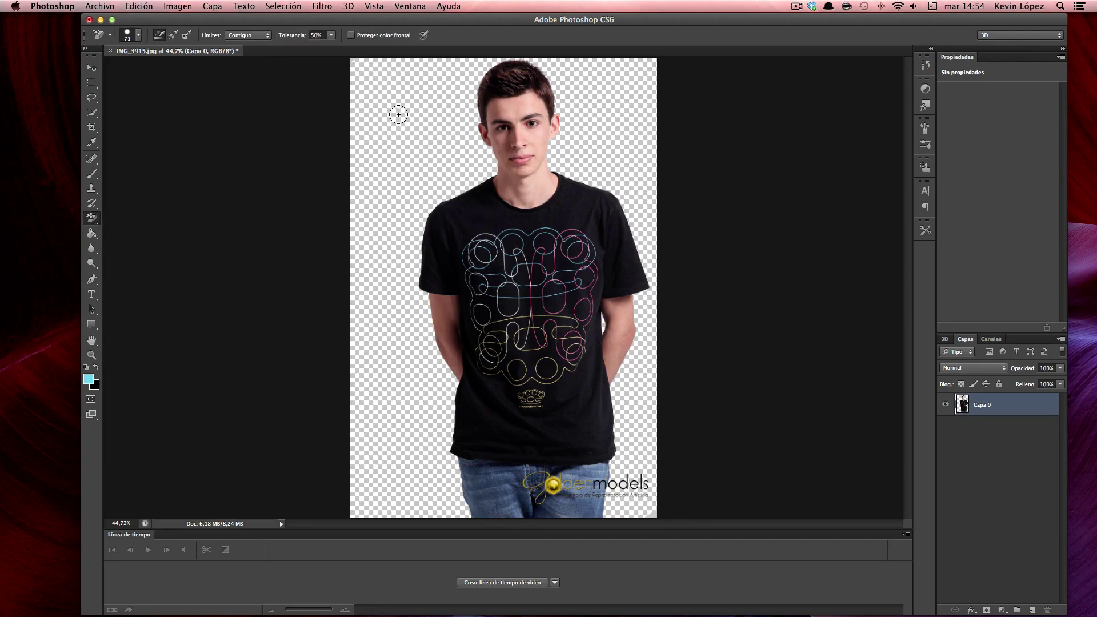
drag(461, 211, 520, 238)
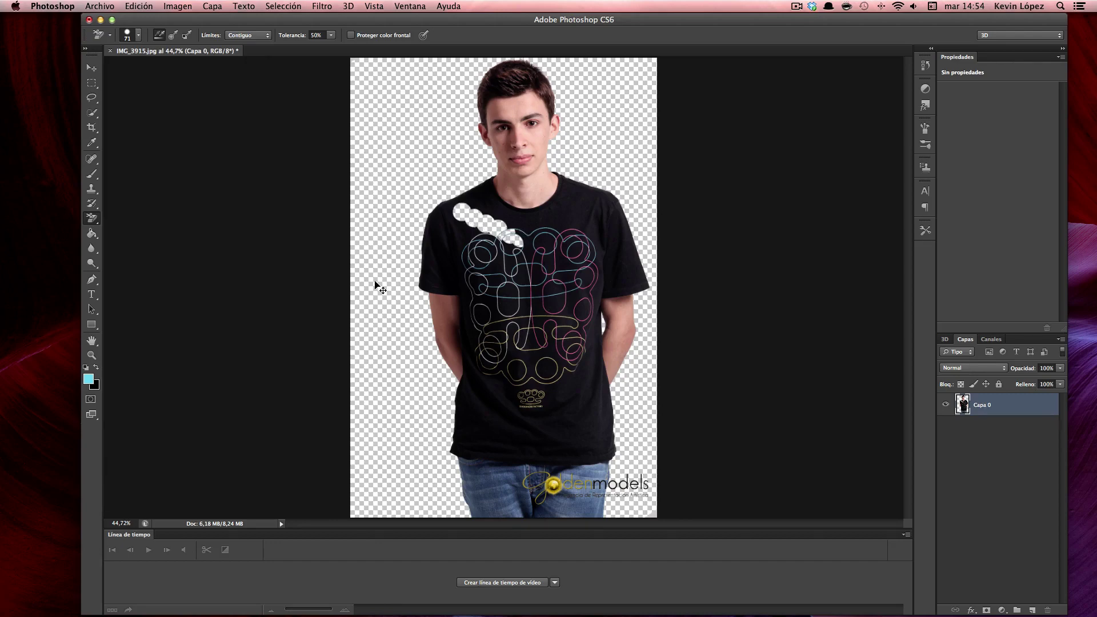
key(ctrl+z)
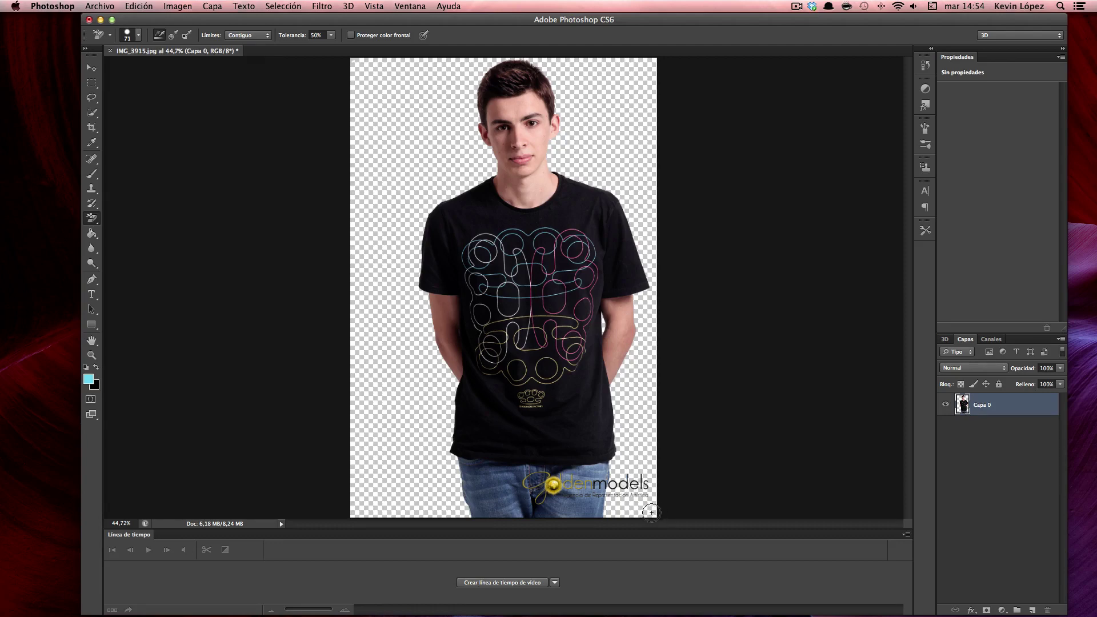
drag(648, 478, 641, 484)
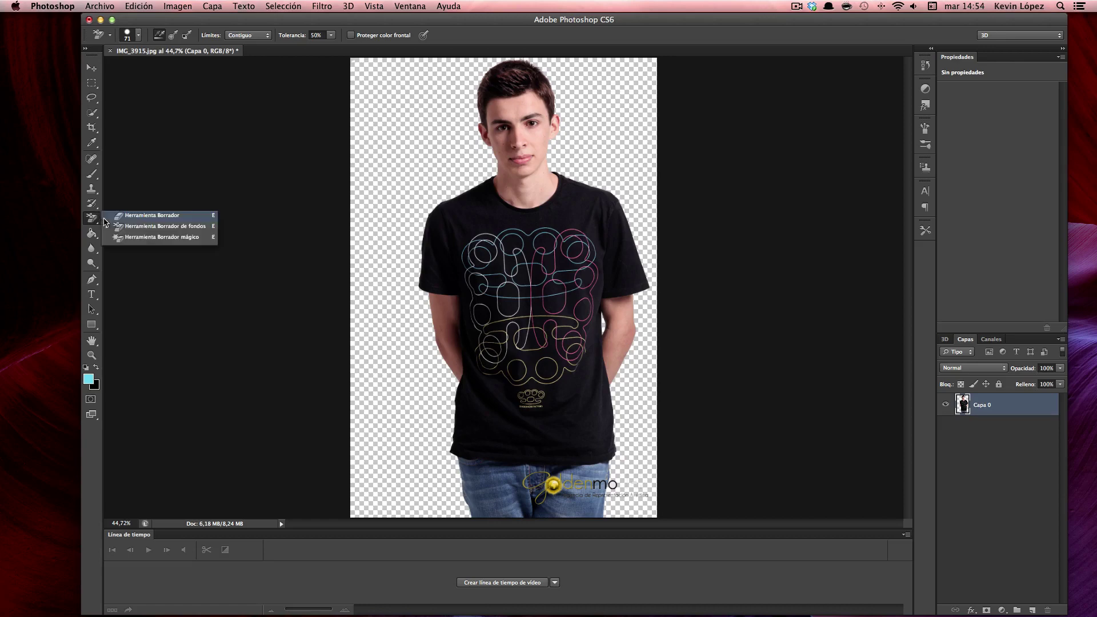
- Erase more of the jeans watermark lettering with a 53 px Eraser brush
drag(92, 217, 148, 219)
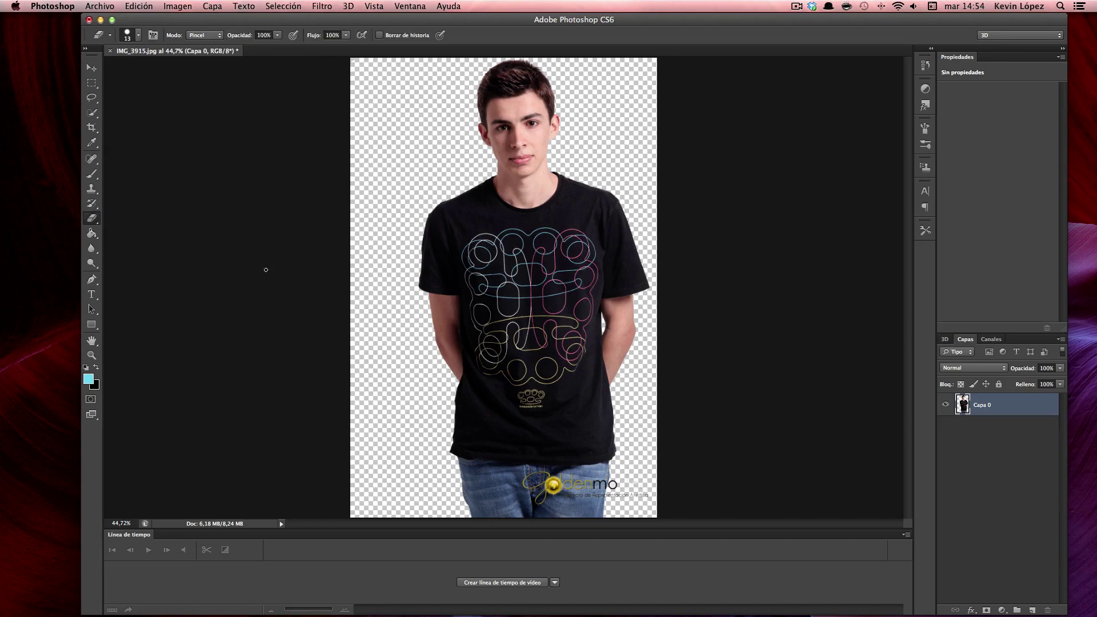
click(124, 38)
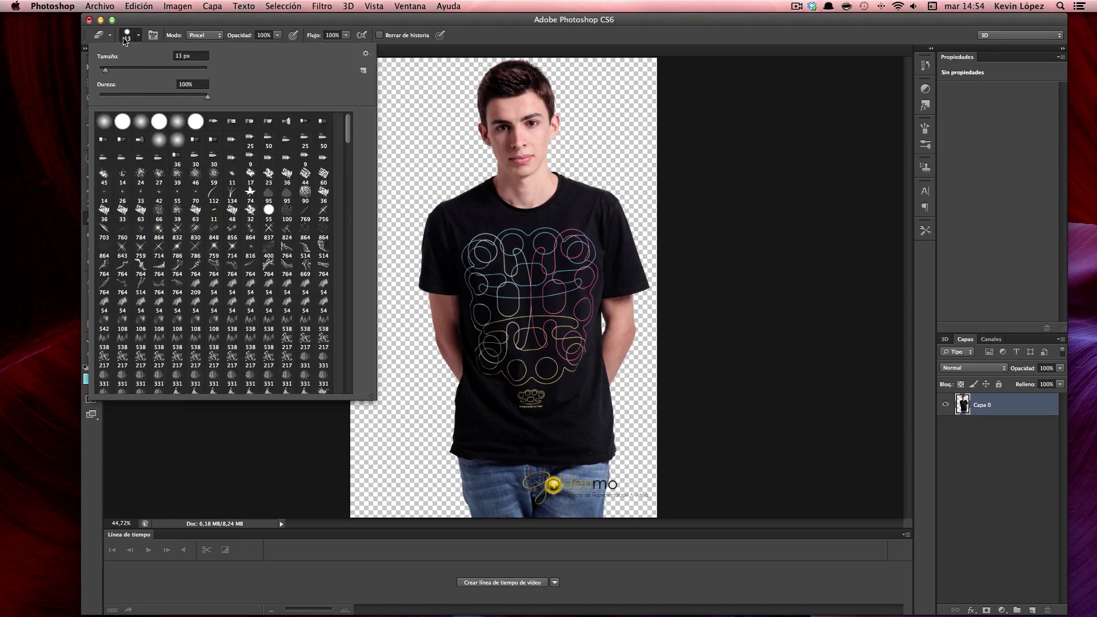
click(127, 70)
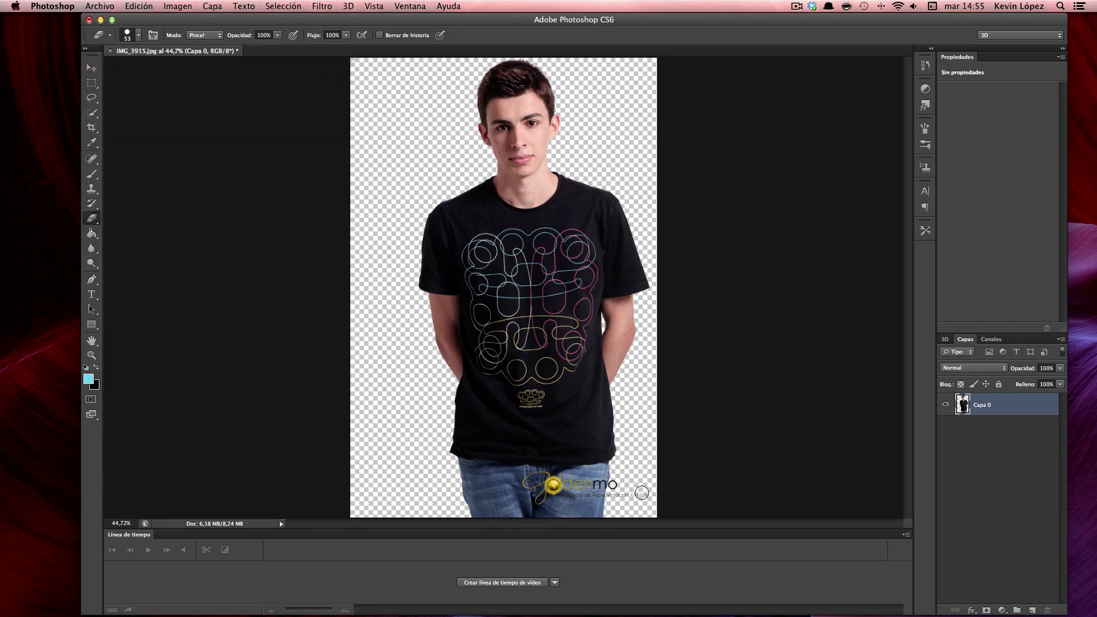
drag(642, 494, 612, 491)
click(104, 6)
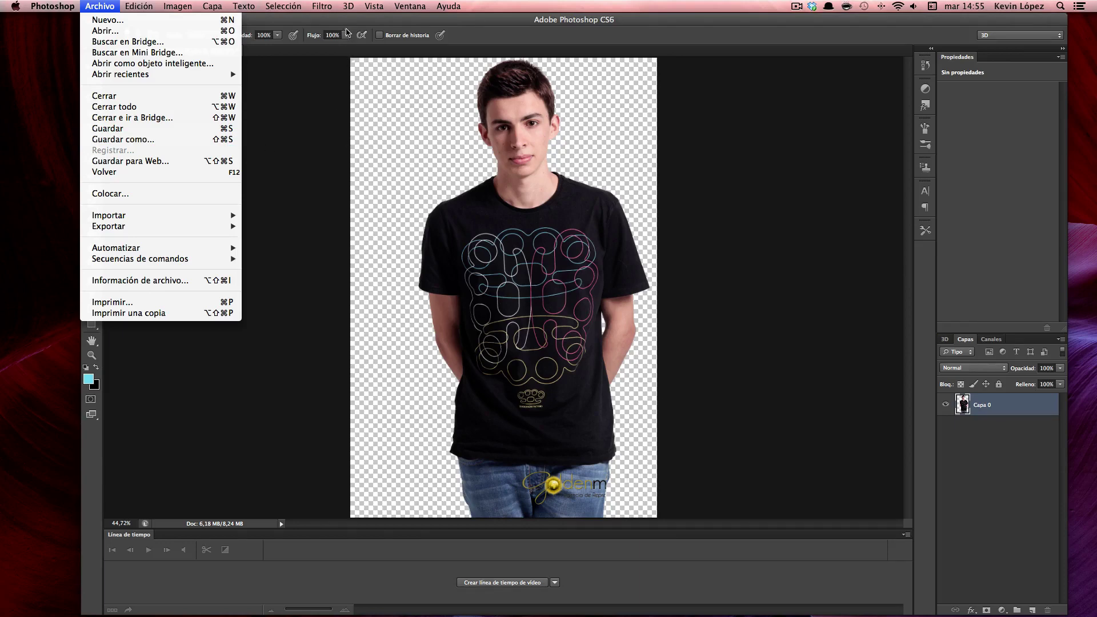
click(347, 33)
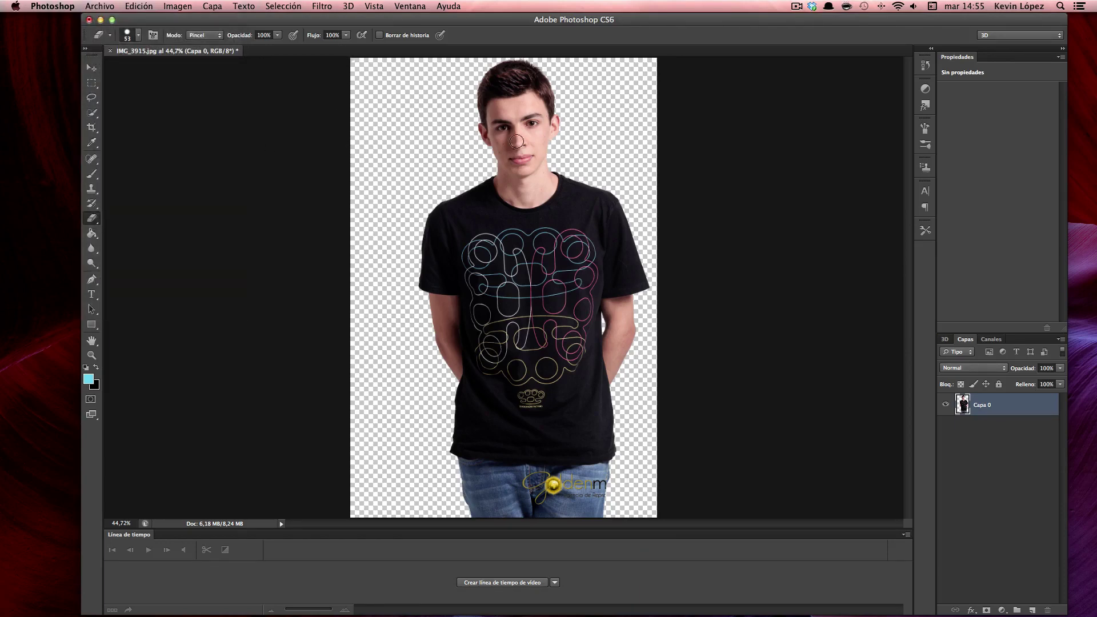